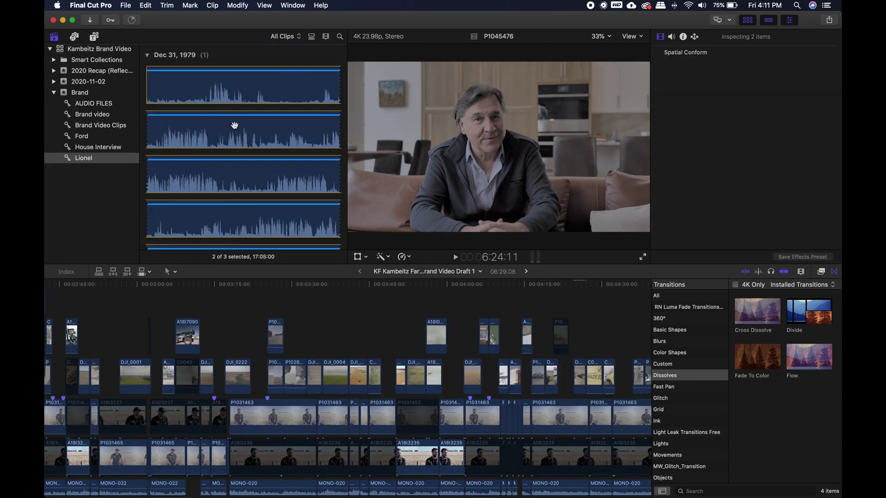
- Select the MONO-009 audio and both camera-angle clips together in the Brand event
{"action": "scroll", "coordinate": [235, 126], "scroll_direction": "down", "scroll_amount": 5}
{"action": "left_click", "coordinate": [240, 154]}
{"action": "scroll", "coordinate": [240, 155], "scroll_direction": "down", "scroll_amount": 4}
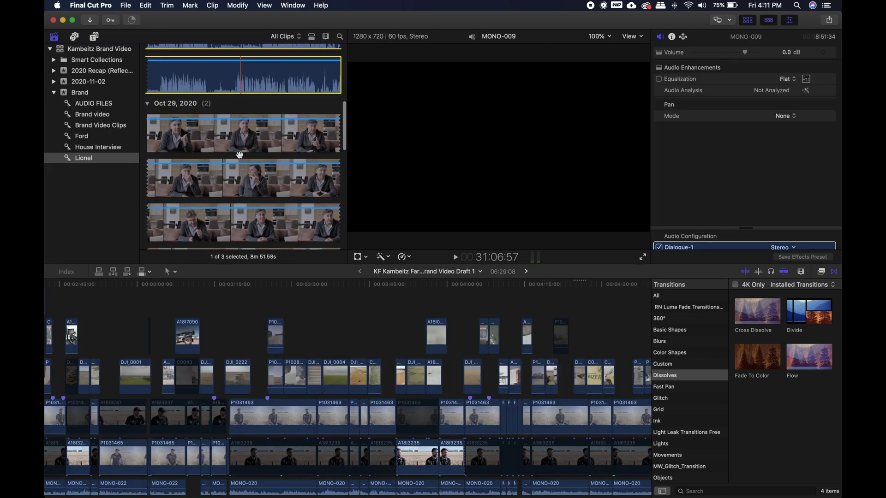
{"action": "scroll", "coordinate": [240, 138], "scroll_direction": "up", "scroll_amount": 2}
{"action": "left_click", "coordinate": [241, 132], "text": "super"}
{"action": "scroll", "coordinate": [249, 157], "scroll_direction": "down", "scroll_amount": 3}
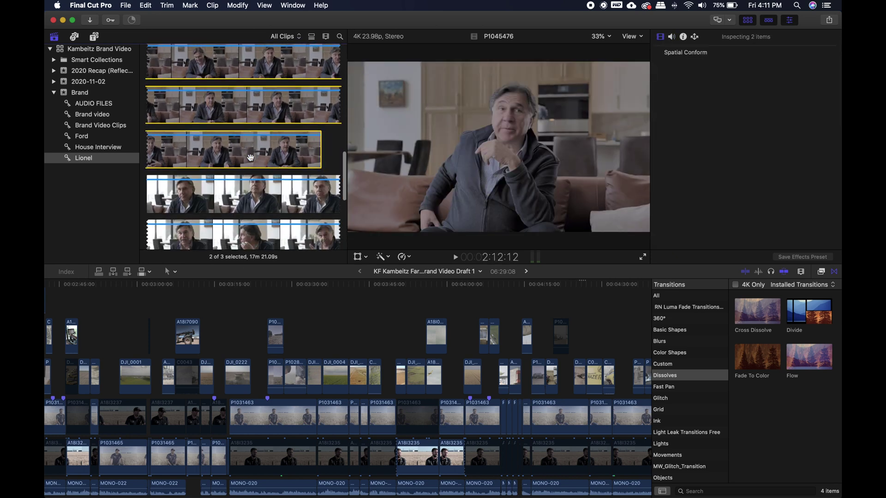
{"action": "scroll", "coordinate": [251, 158], "scroll_direction": "up", "scroll_amount": 1}
{"action": "left_click", "coordinate": [249, 115], "text": "super"}
- Synchronize the three selected clips into 'Lionel' using audio for synchronization
{"action": "right_click", "coordinate": [253, 155]}
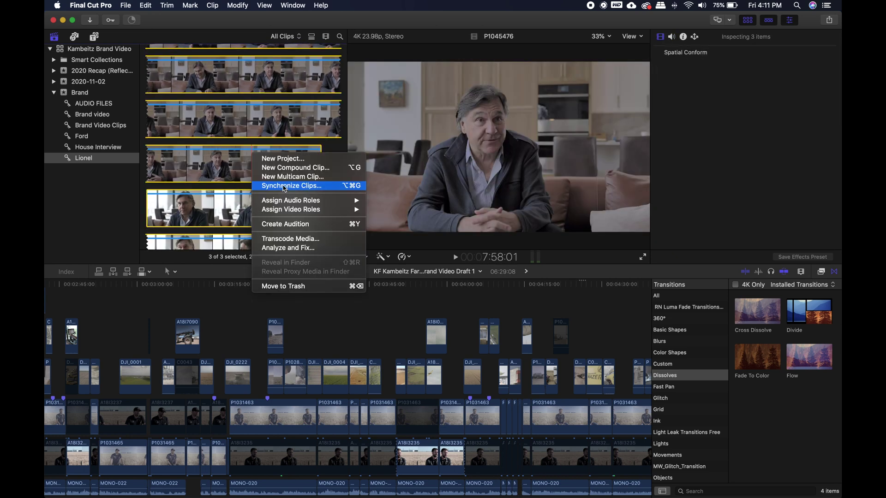
{"action": "left_click", "coordinate": [285, 186]}
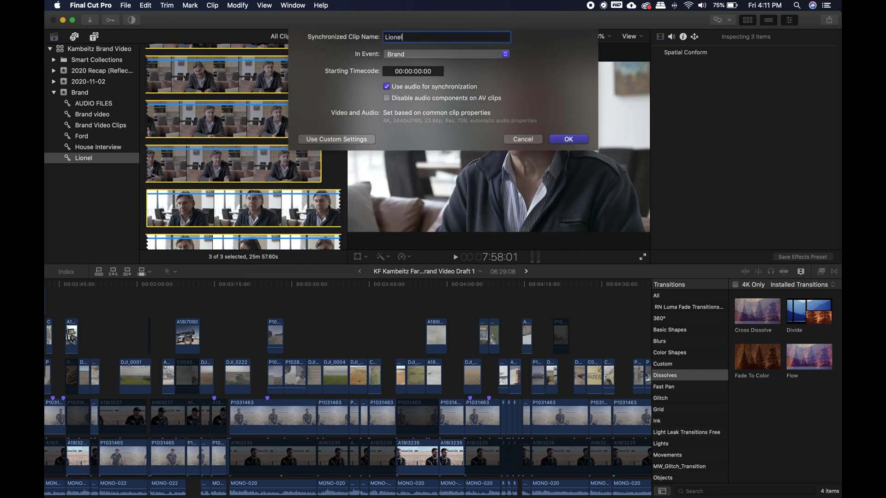
{"action": "key", "text": "Return"}
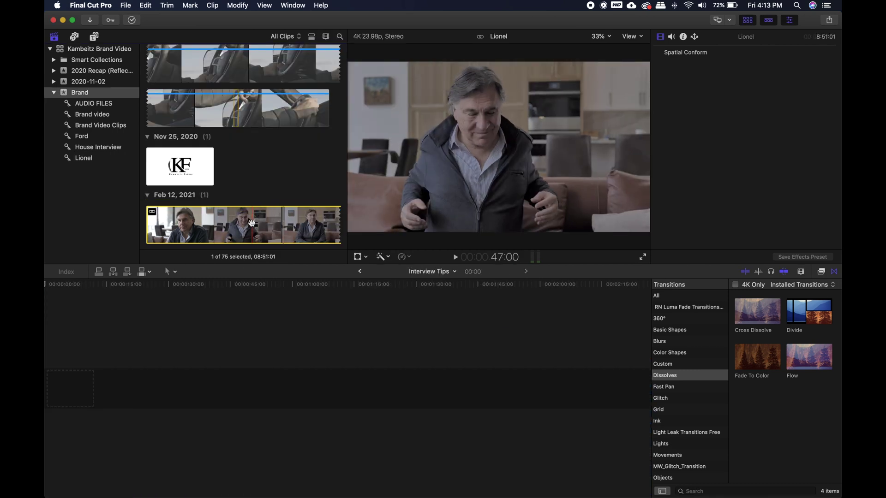
- Place the Lionel clip in the Interview Tips timeline and open it to view both angles
{"action": "left_click_drag", "start_coordinate": [252, 224], "coordinate": [65, 373]}
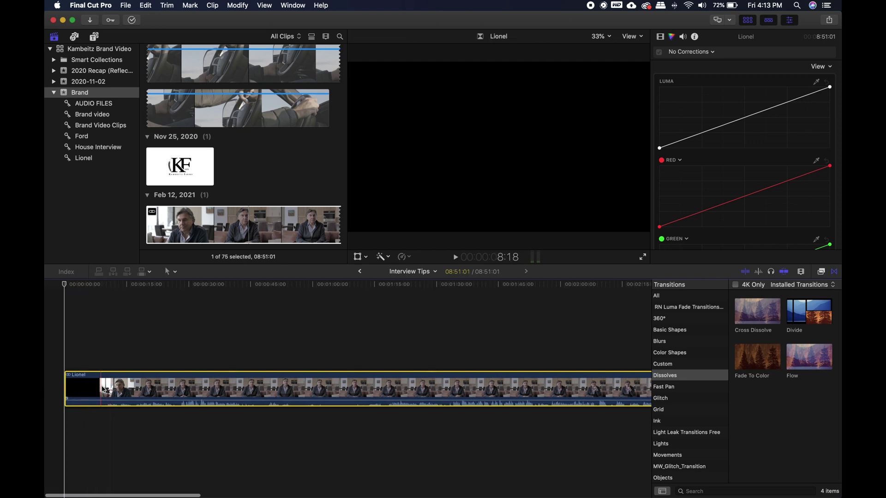
{"action": "double_click", "coordinate": [92, 388]}
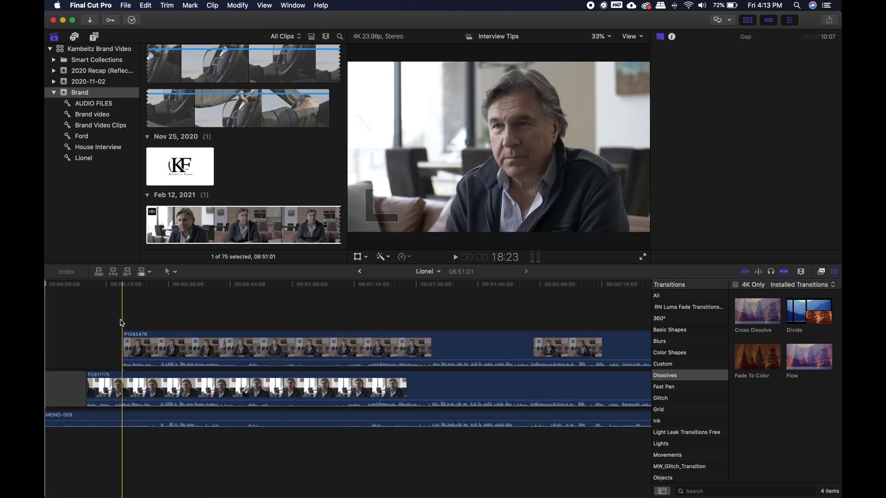
{"action": "scroll", "coordinate": [121, 325], "scroll_direction": "right", "scroll_amount": 10}
{"action": "scroll", "coordinate": [121, 323], "scroll_direction": "right", "scroll_amount": 15}
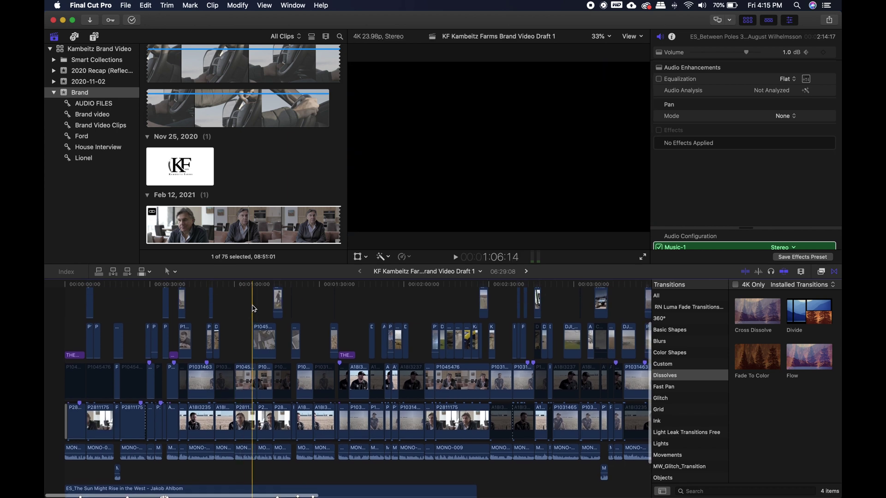
- Move the playhead to about 1:02:19 in the Draft 1 project
{"action": "left_click", "coordinate": [244, 304]}
{"action": "scroll", "coordinate": [244, 303], "scroll_direction": "up", "scroll_amount": 3}
{"action": "scroll", "coordinate": [244, 304], "scroll_direction": "down", "scroll_amount": 2}
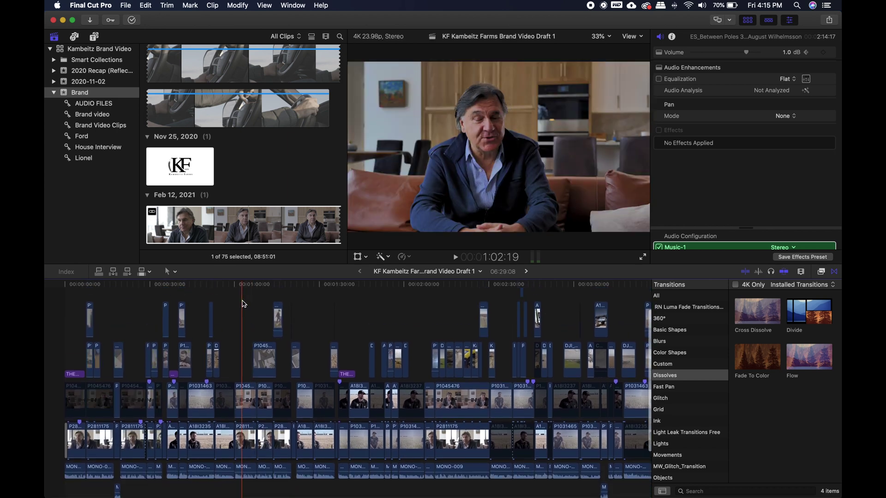
{"action": "scroll", "coordinate": [243, 303], "scroll_direction": "right", "scroll_amount": 5}
{"action": "scroll", "coordinate": [244, 304], "scroll_direction": "right", "scroll_amount": 8}
{"action": "scroll", "coordinate": [243, 304], "scroll_direction": "up", "scroll_amount": 3}
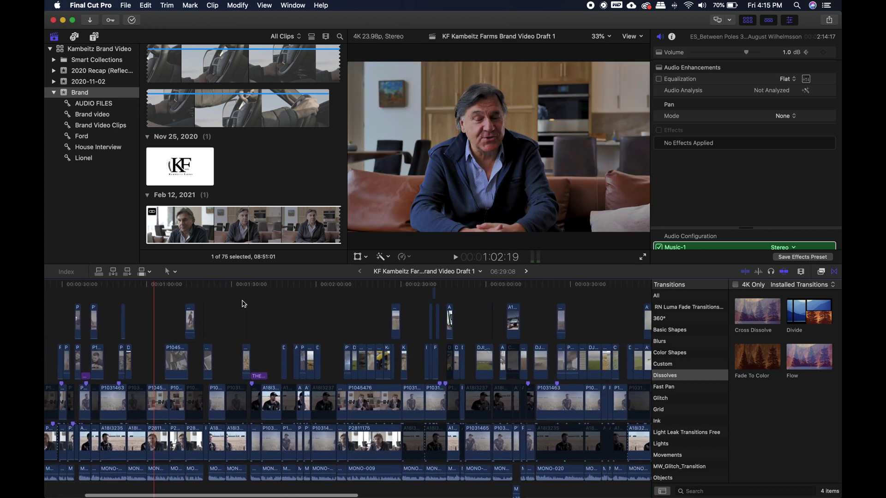
- Skim ahead to the welding shot around 2:10
{"action": "scroll", "coordinate": [244, 304], "scroll_direction": "down", "scroll_amount": 2}
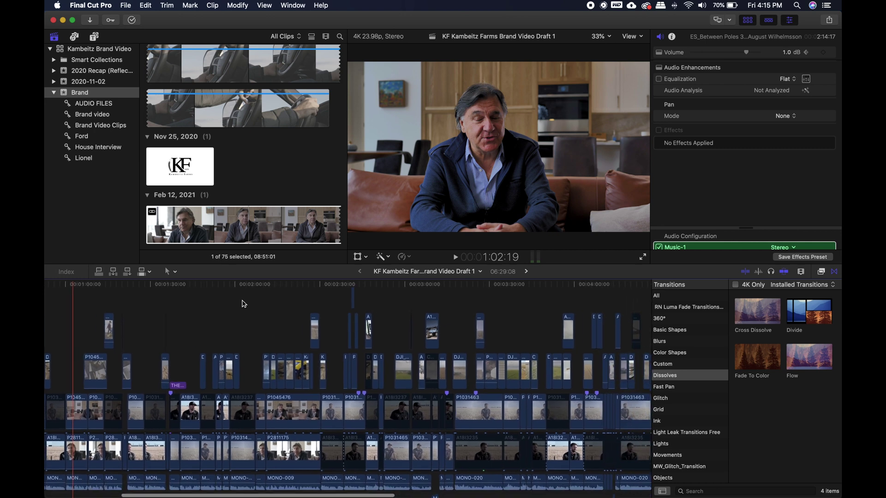
{"action": "scroll", "coordinate": [244, 304], "scroll_direction": "right", "scroll_amount": 3}
{"action": "left_click", "coordinate": [253, 322]}
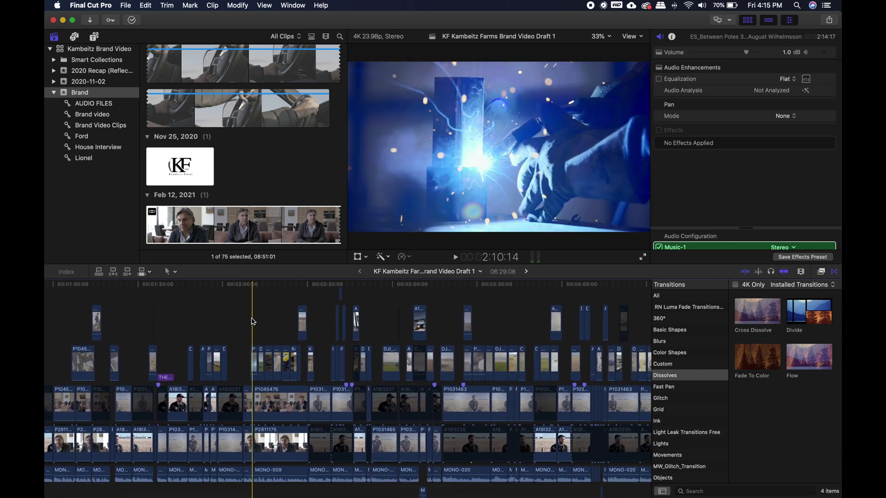
{"action": "scroll", "coordinate": [253, 322], "scroll_direction": "left", "scroll_amount": 8}
{"action": "scroll", "coordinate": [253, 322], "scroll_direction": "down", "scroll_amount": 3}
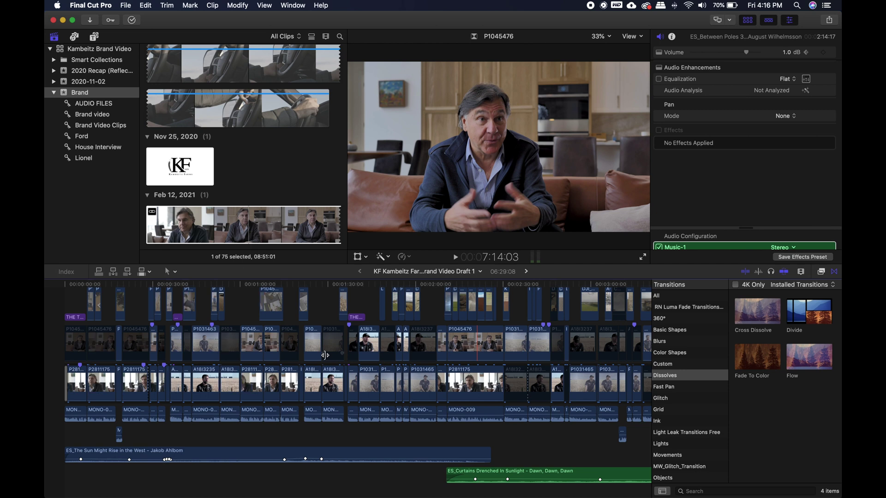
{"action": "scroll", "coordinate": [325, 356], "scroll_direction": "up", "scroll_amount": 3}
{"action": "scroll", "coordinate": [324, 355], "scroll_direction": "right", "scroll_amount": 1}
- Step from the plane shot near 1:53 into the welding-sparks shot and zoom in there
{"action": "left_click", "coordinate": [385, 320]}
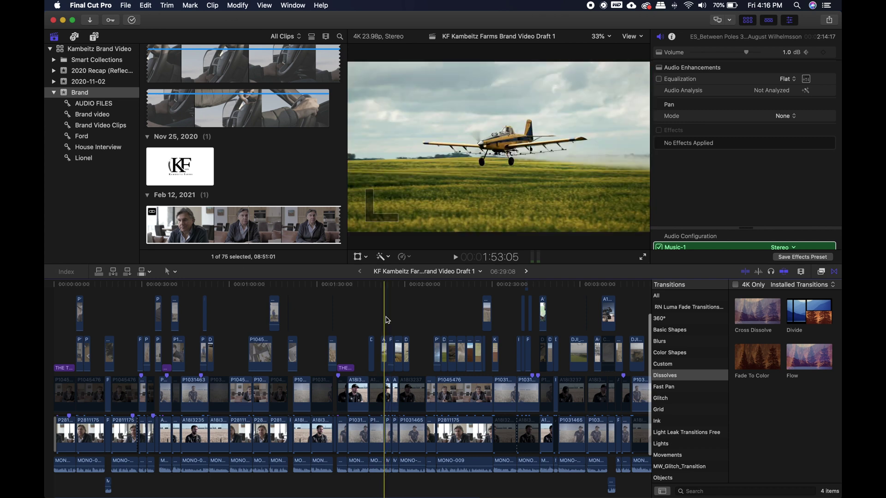
{"action": "left_click", "coordinate": [388, 320]}
{"action": "left_click", "coordinate": [392, 320]}
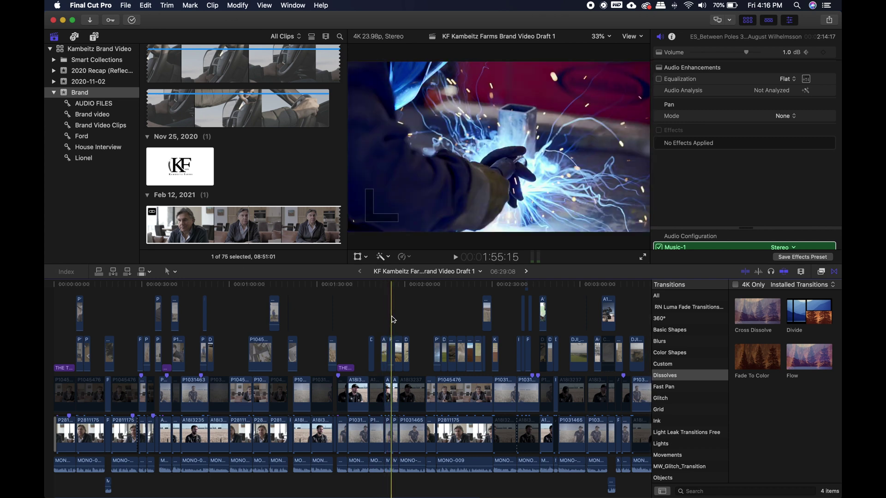
{"action": "scroll", "coordinate": [394, 320], "scroll_direction": "up", "scroll_amount": 1}
{"action": "scroll", "coordinate": [393, 320], "scroll_direction": "right", "scroll_amount": 1}
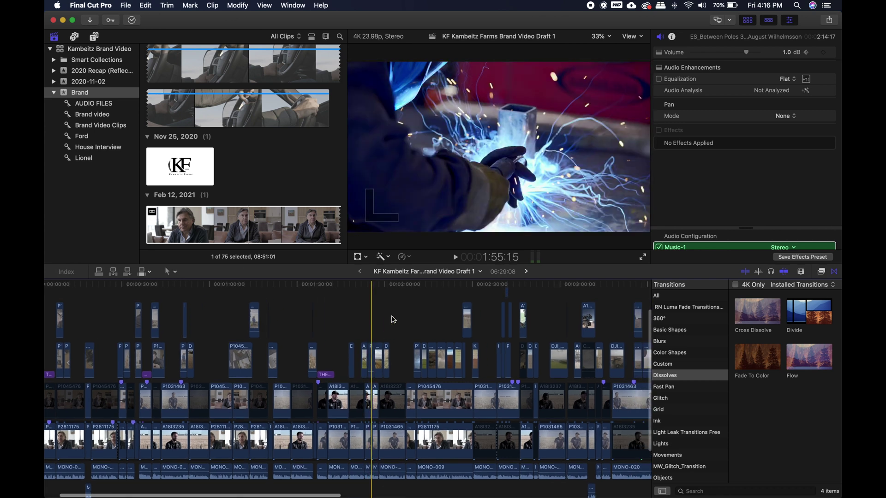
{"action": "scroll", "coordinate": [393, 319], "scroll_direction": "right", "scroll_amount": 1}
{"action": "scroll", "coordinate": [393, 320], "scroll_direction": "down", "scroll_amount": 1}
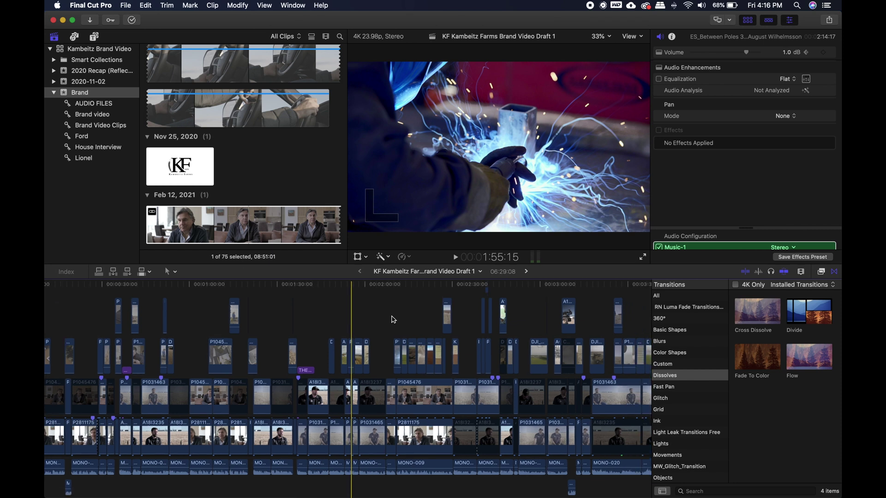
{"action": "key", "text": "super+equal"}
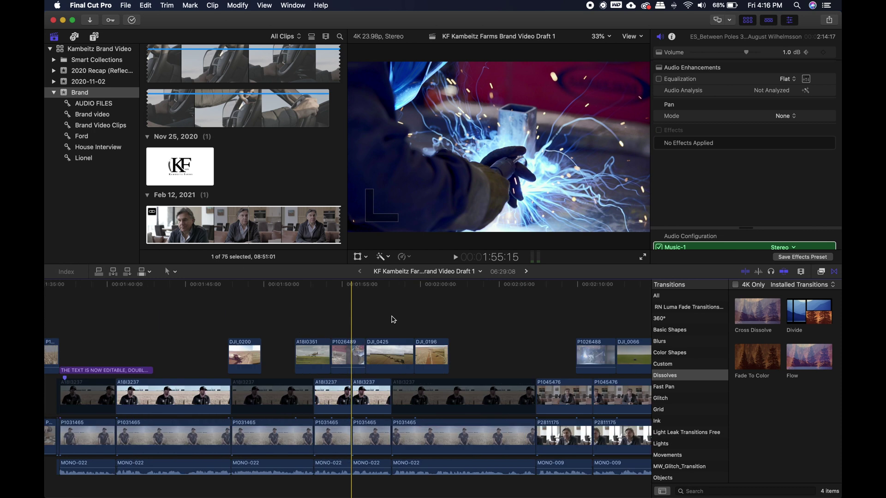
- Place the playhead at 1:52:00 on the plane B-roll clip A18I0351
{"action": "left_click", "coordinate": [294, 325]}
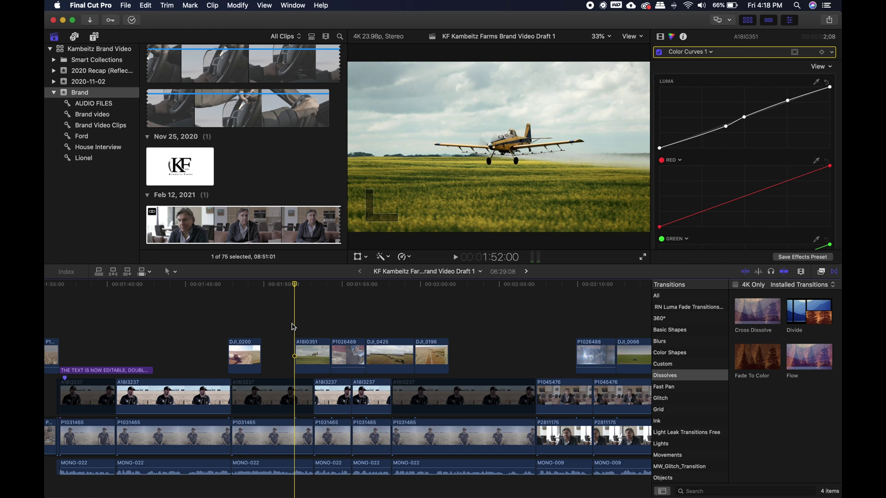
- Zoom the timeline to single frames at the MONO-022 dialogue cut
{"action": "key", "text": "super+equal"}
{"action": "key", "text": "super+equal"}
{"action": "key", "text": "super+equal"}
{"action": "key", "text": "super+equal"}
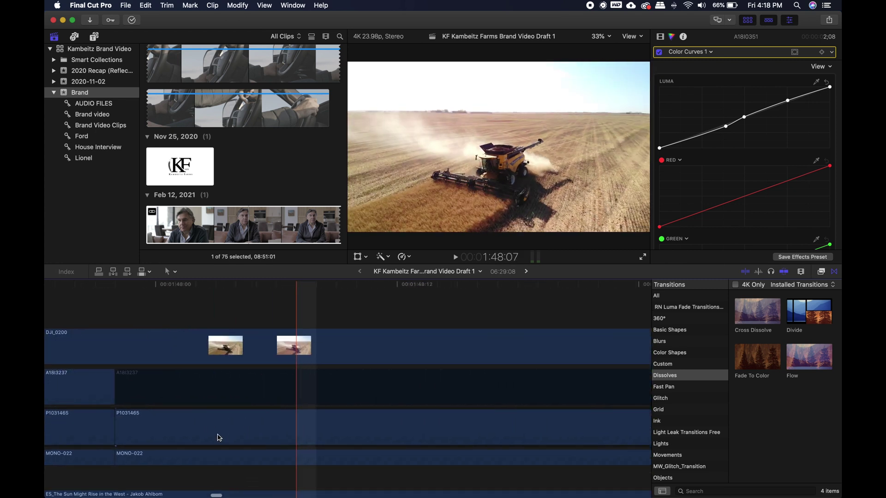
{"action": "scroll", "coordinate": [224, 448], "scroll_direction": "left", "scroll_amount": 3}
{"action": "scroll", "coordinate": [247, 444], "scroll_direction": "down", "scroll_amount": 1}
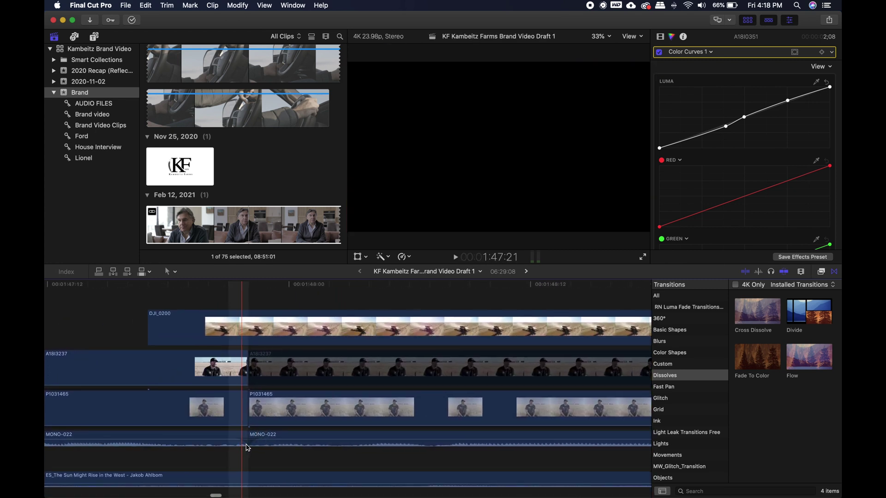
{"action": "scroll", "coordinate": [265, 434], "scroll_direction": "left", "scroll_amount": 1}
{"action": "scroll", "coordinate": [271, 438], "scroll_direction": "down", "scroll_amount": 1}
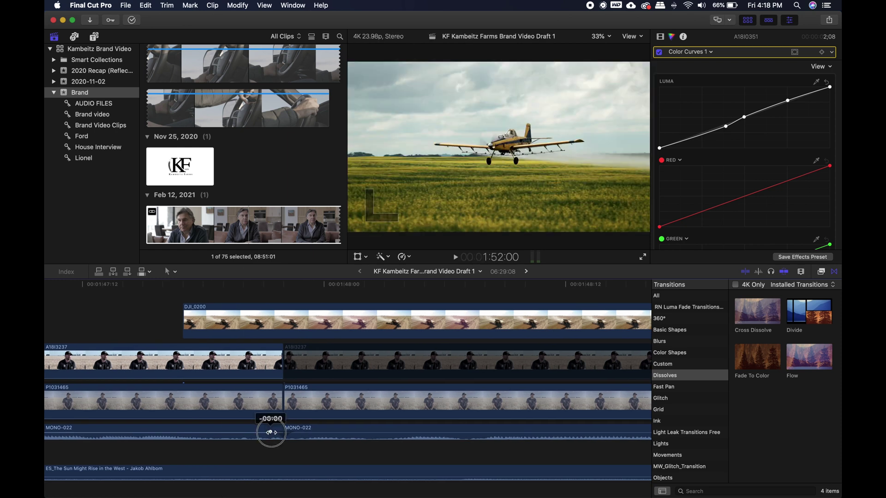
{"action": "scroll", "coordinate": [297, 434], "scroll_direction": "up", "scroll_amount": 5}
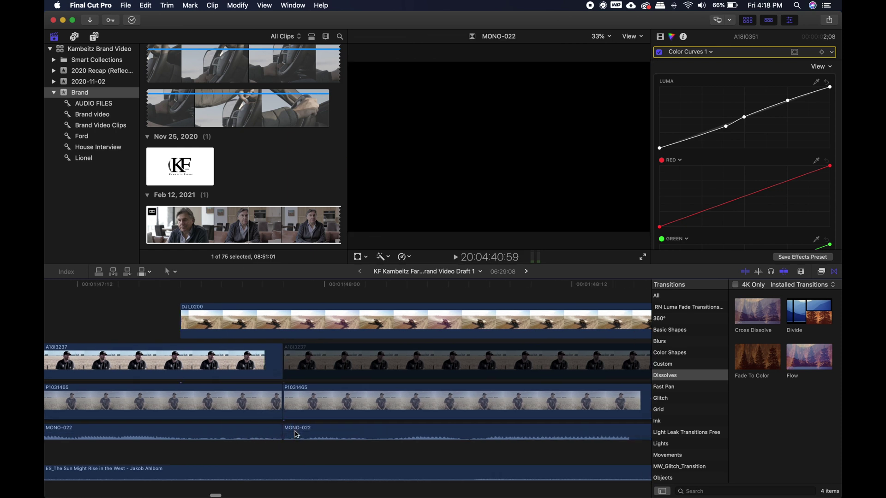
- Select the MONO-022 clip after the cut to check its 4.0 dB volume, then undo back
{"action": "left_click", "coordinate": [417, 427]}
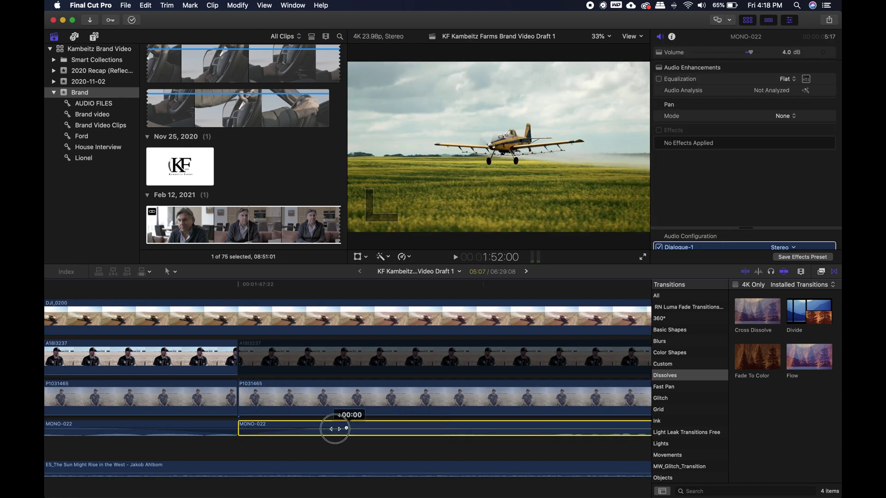
{"action": "key", "text": "super+z"}
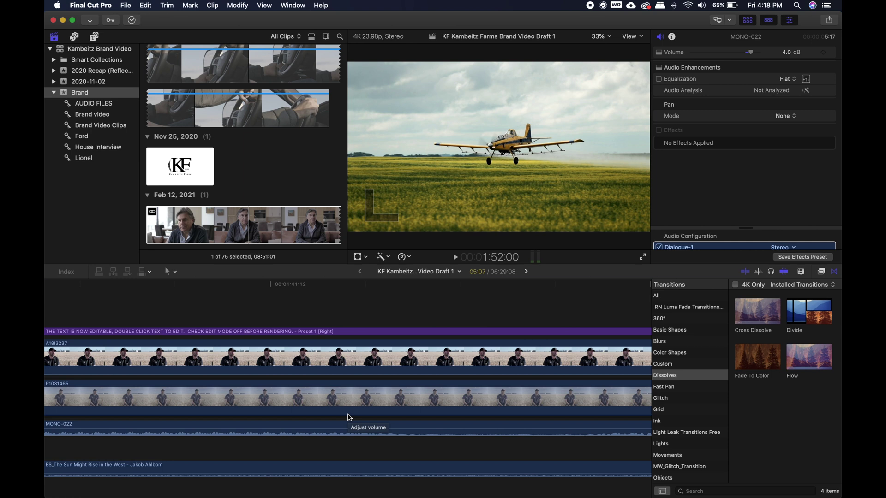
{"action": "scroll", "coordinate": [350, 418], "scroll_direction": "up", "scroll_amount": 2}
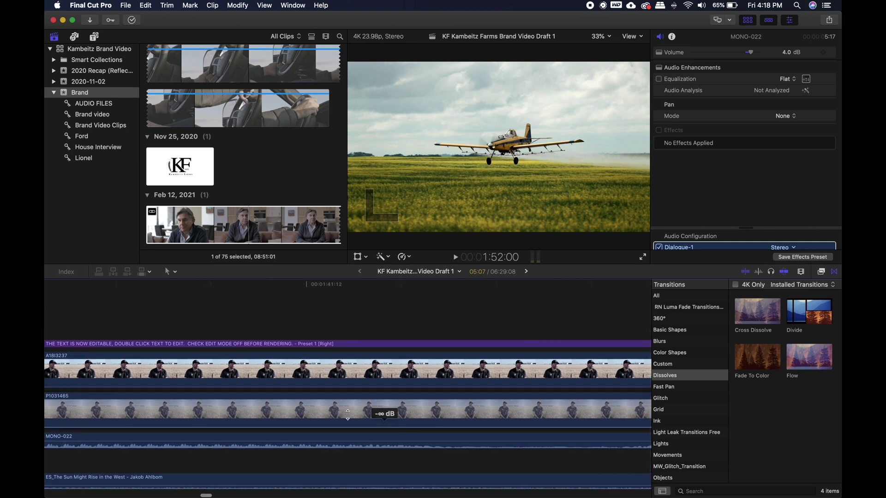